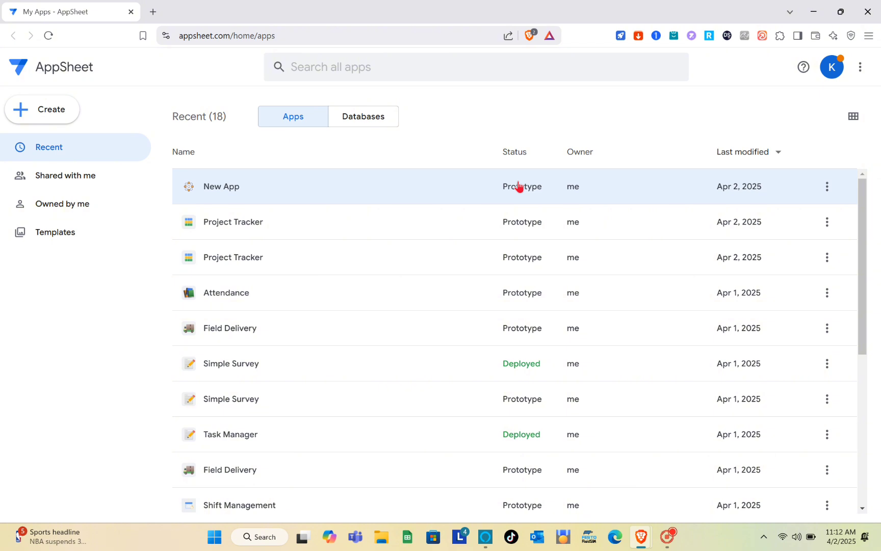
click(281, 35)
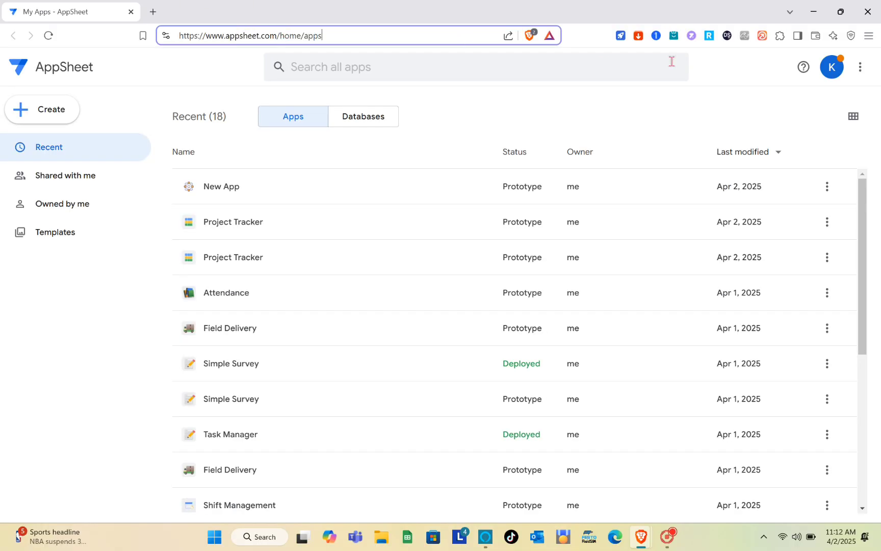
click(838, 66)
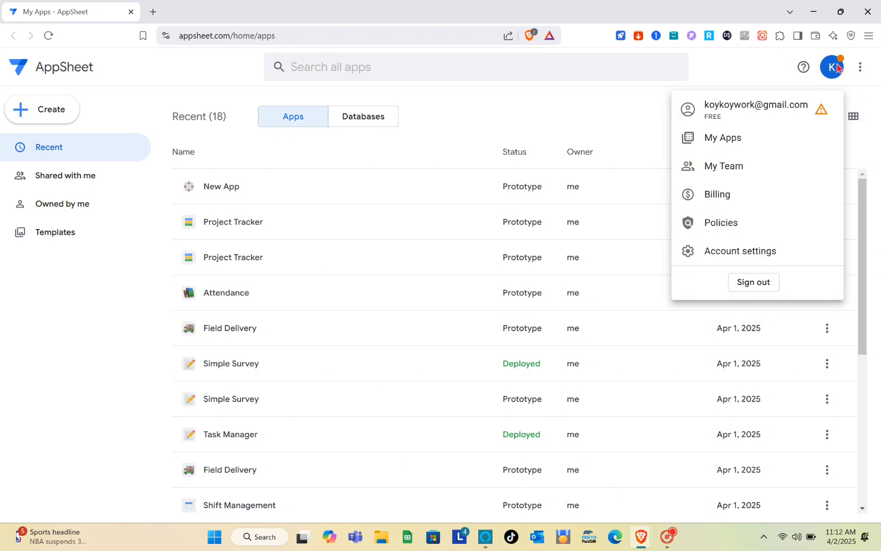
click(838, 67)
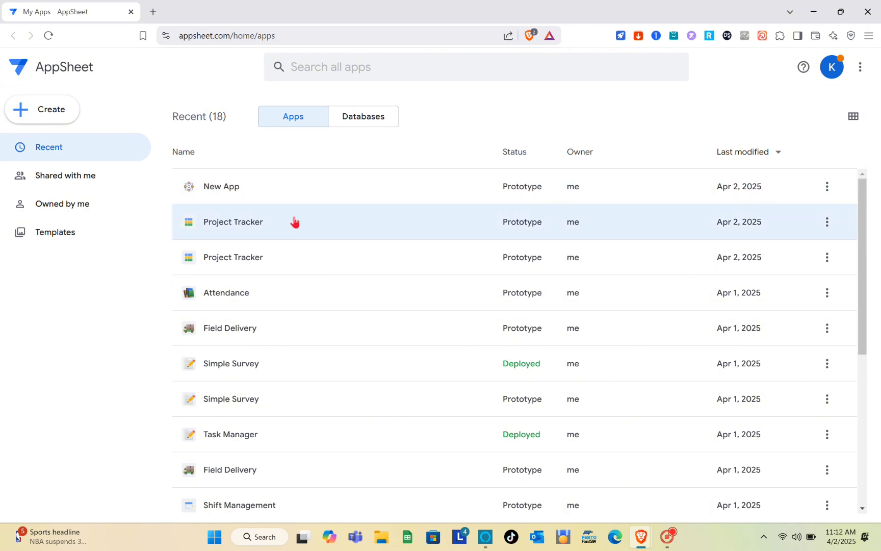
scroll(433, 360, down, 5)
scroll(433, 360, down, 1)
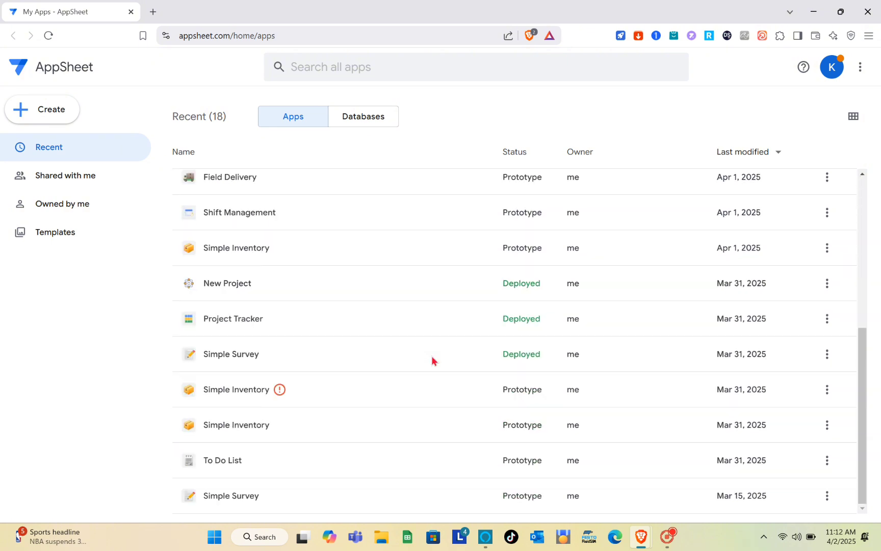
scroll(433, 360, up, 3)
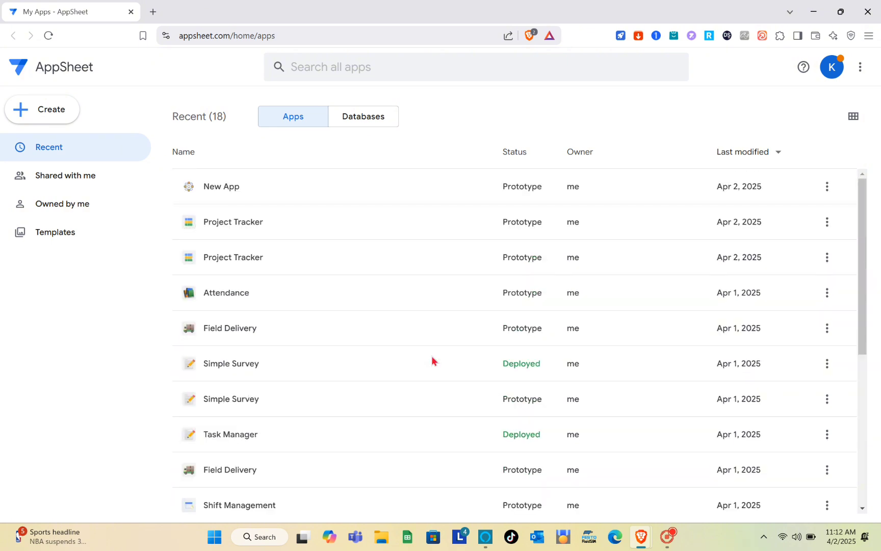
Step: Try to create a blank app named Sample
click(32, 102)
mouse_move(94, 153)
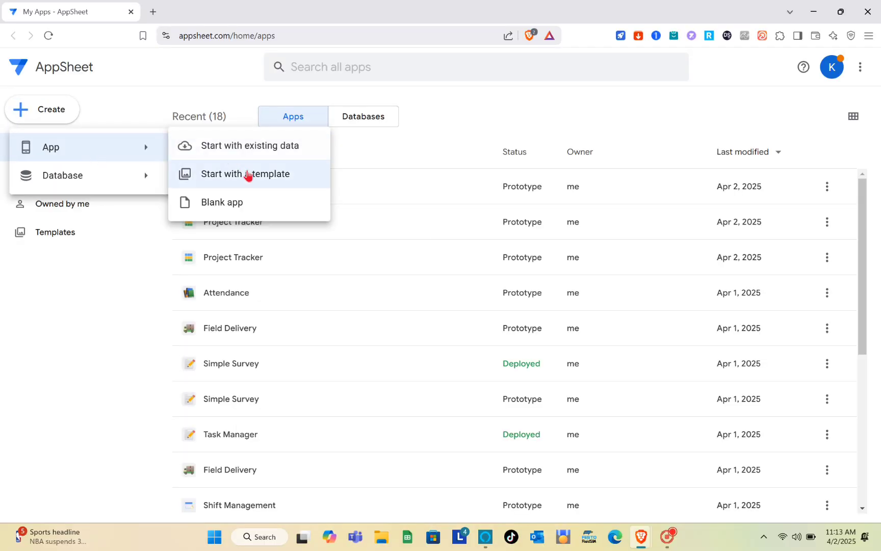
click(256, 206)
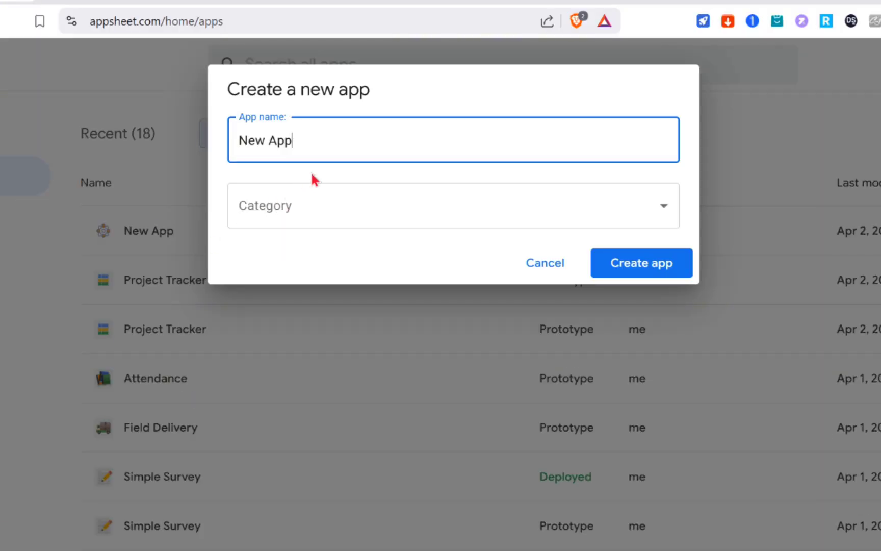
key(BackSpace)
key(BackSpace)
key(BackSpace)
key(BackSpace)
key(BackSpace)
key(BackSpace)
key(BackSpace)
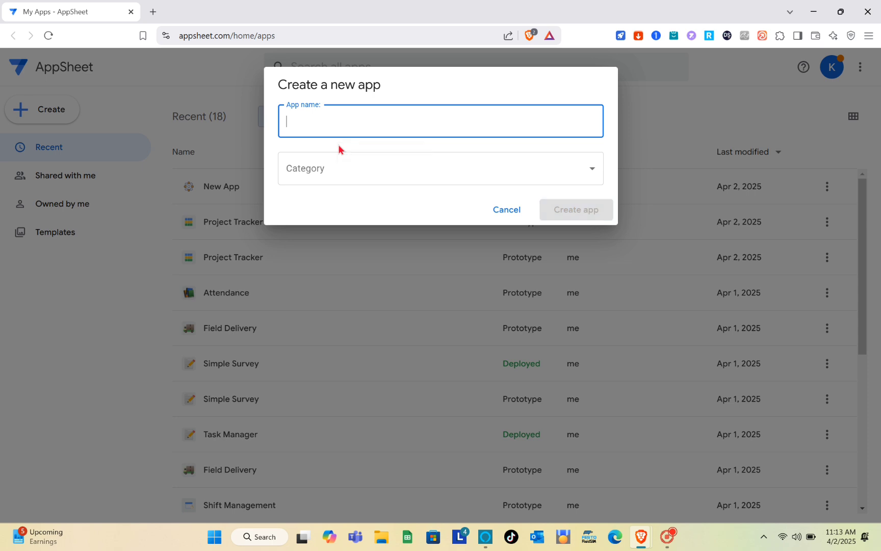
text(Sample)
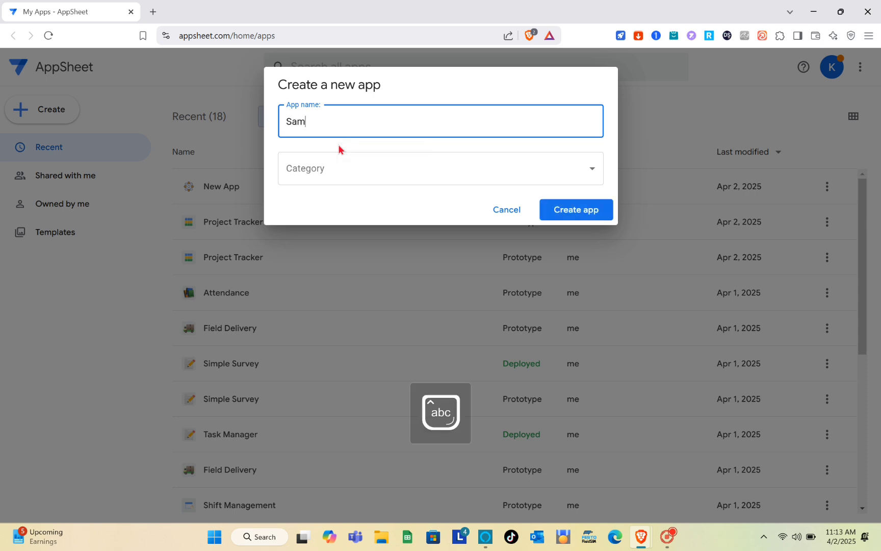
click(571, 217)
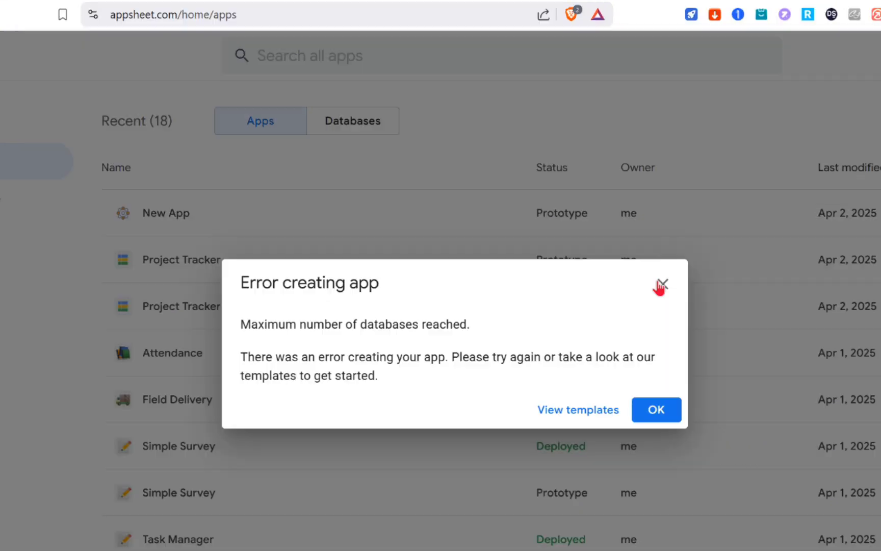
click(599, 240)
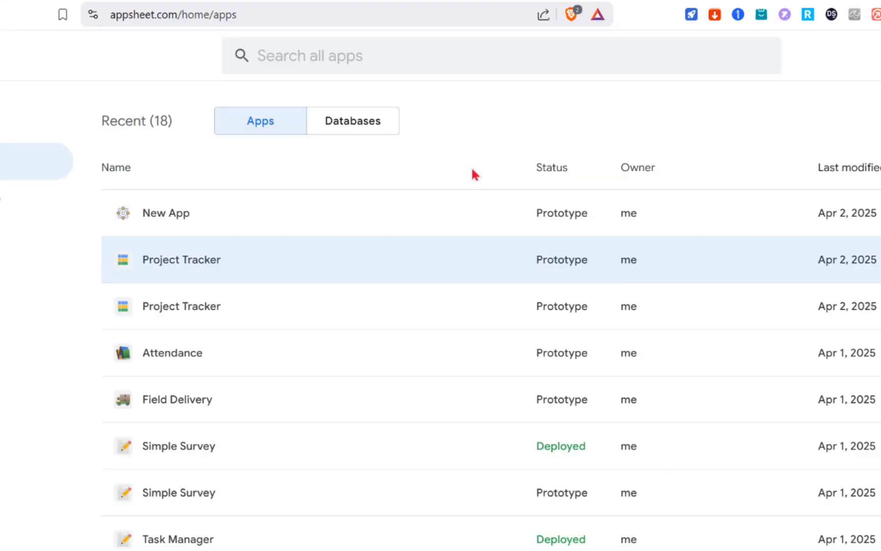
Step: Delete the first New App database in the recent databases list
click(372, 114)
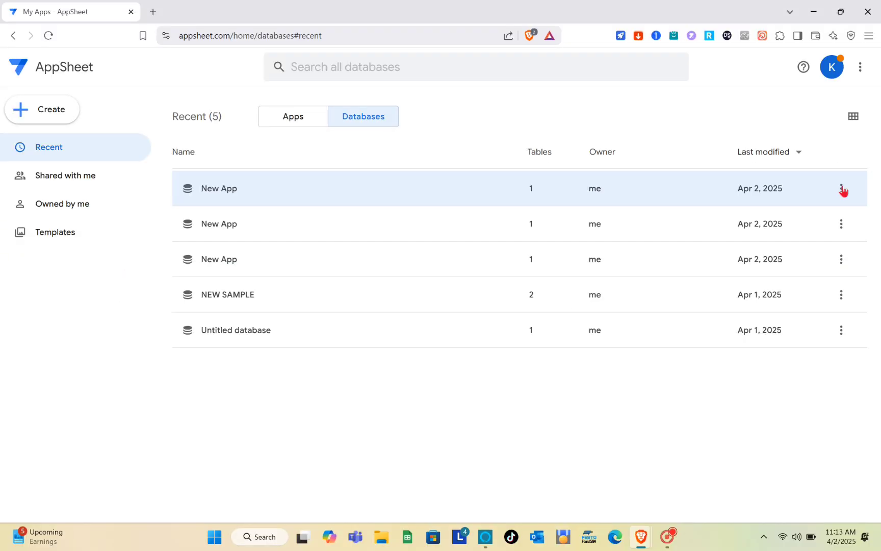
click(841, 190)
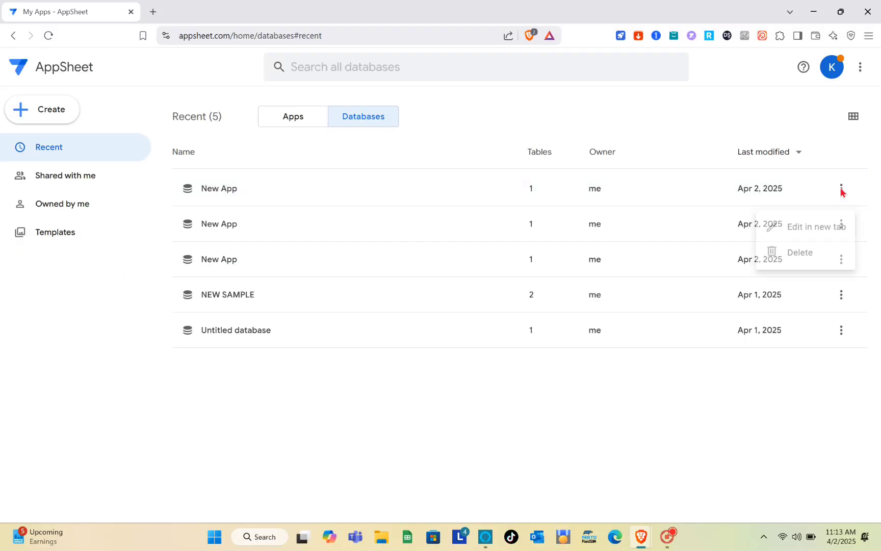
click(806, 253)
click(597, 146)
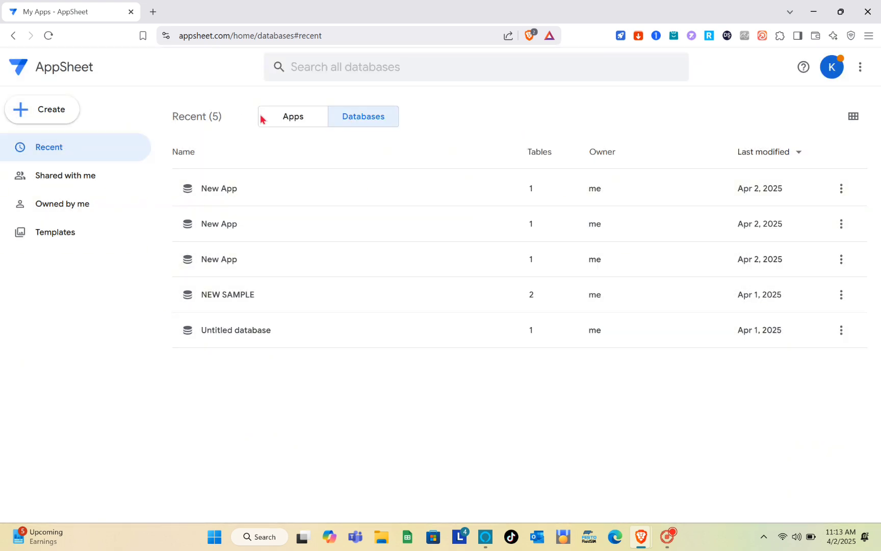
Step: Delete the New App app from the recent apps list
click(289, 116)
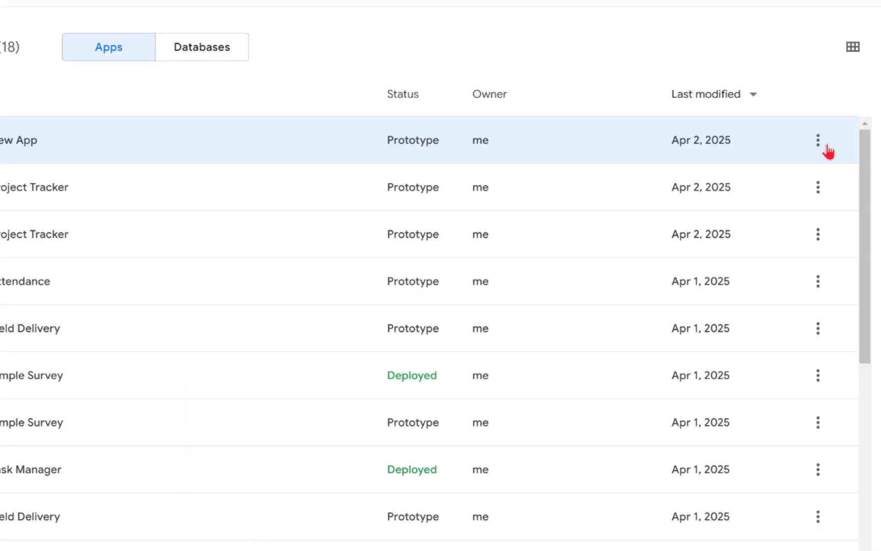
click(825, 144)
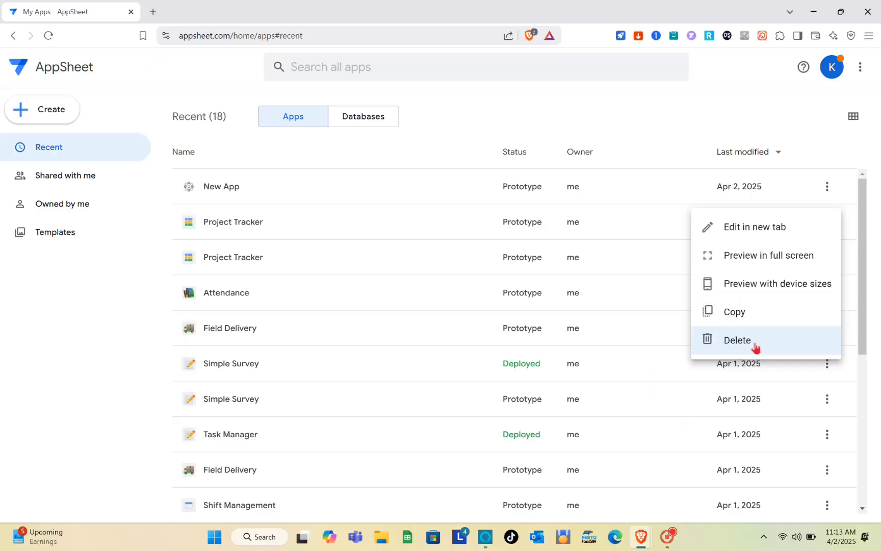
click(737, 340)
click(586, 149)
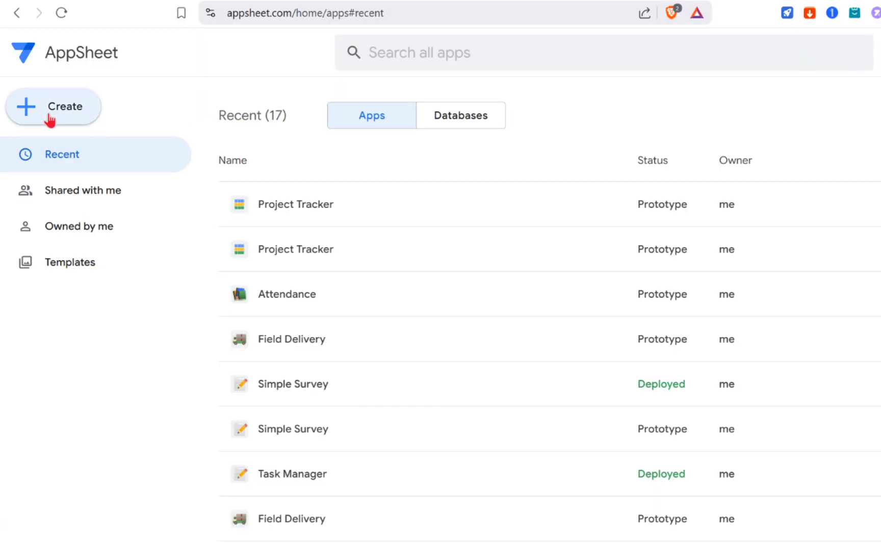
Step: Create a blank app named SAMPLE and dismiss its welcome preview
click(50, 119)
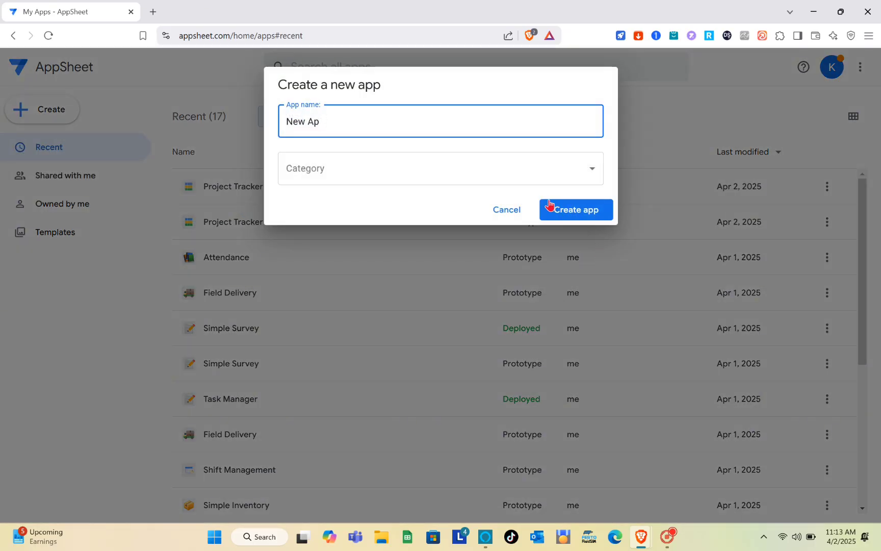
key(BackSpace)
key(BackSpace)
key(BackSpace)
key(Caps_Lock)
text(SAMPLE)
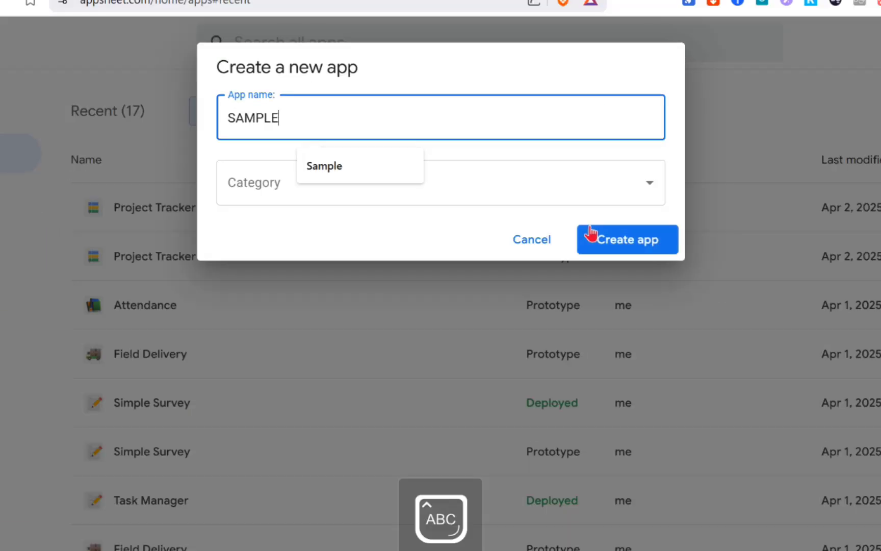
click(591, 233)
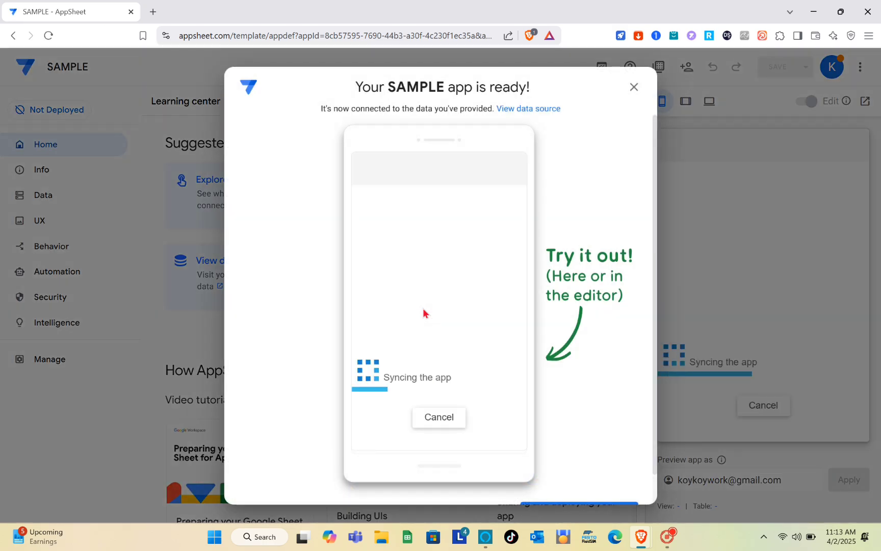
click(634, 88)
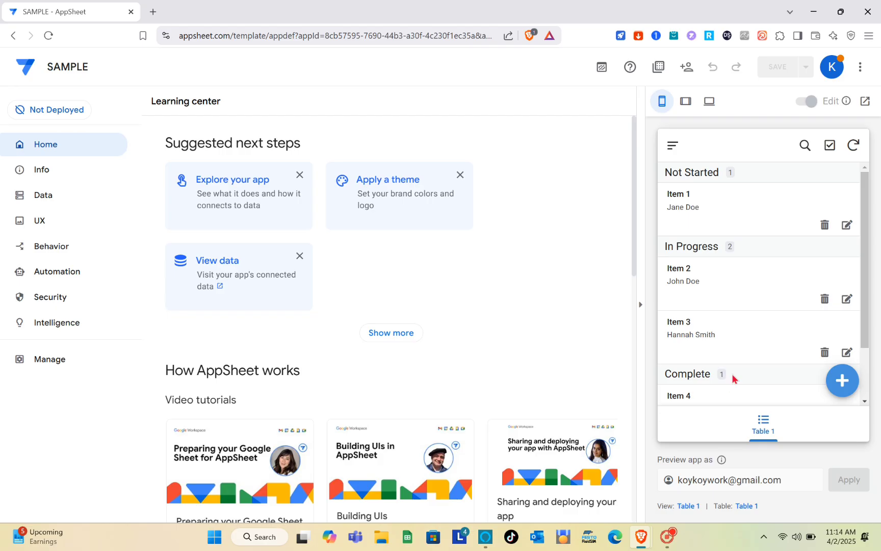
Step: Add Table 1 from the second New App AppSheet database as a new table in the app's data
scroll(822, 390, down, 2)
scroll(823, 390, up, 3)
click(43, 198)
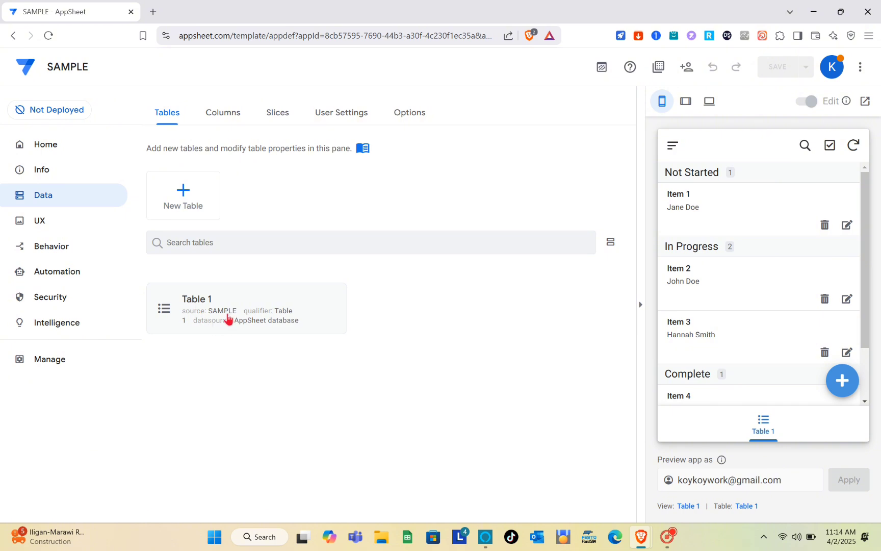
click(193, 214)
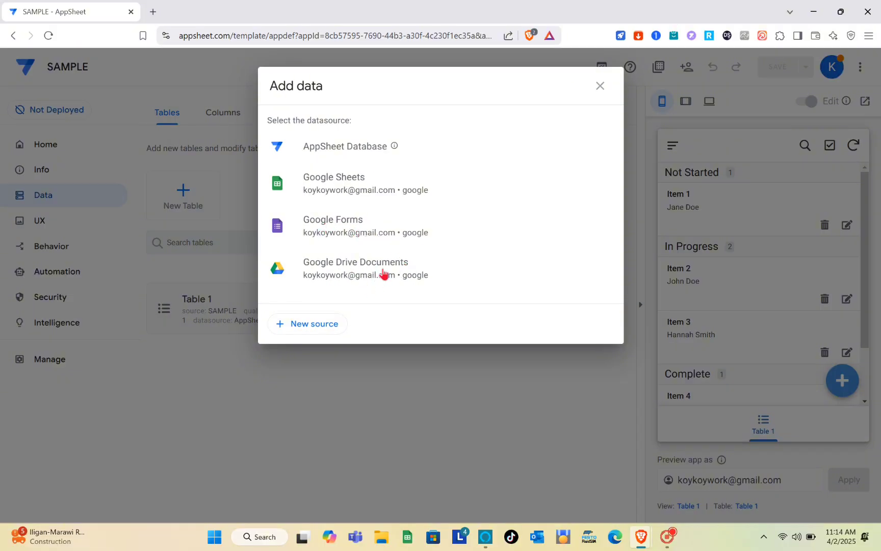
click(345, 151)
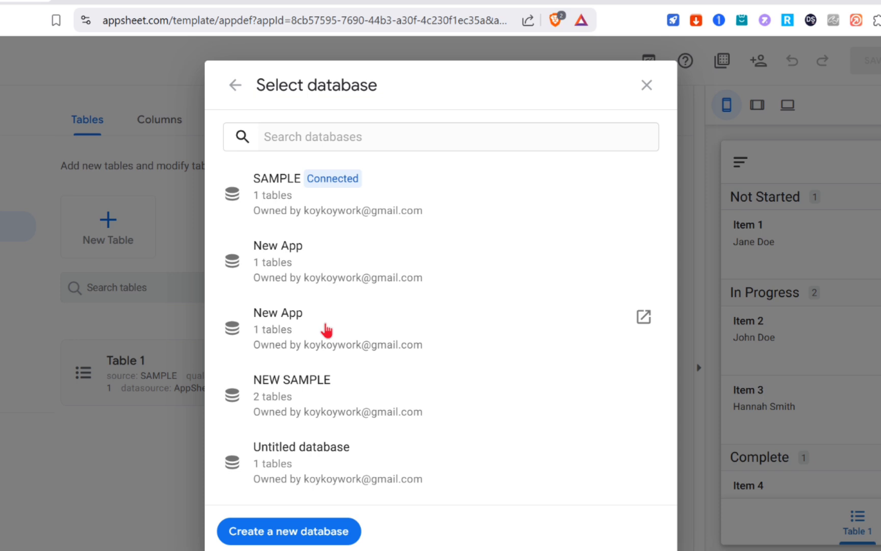
click(352, 274)
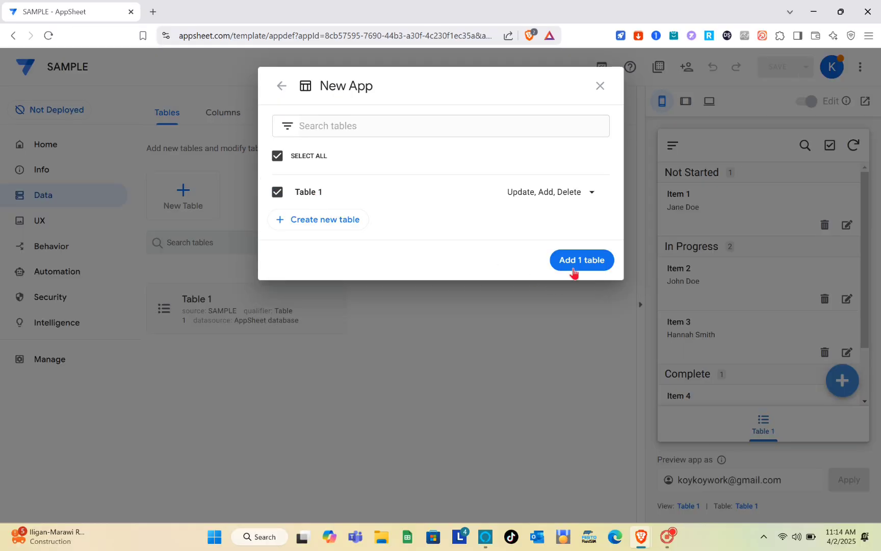
click(573, 271)
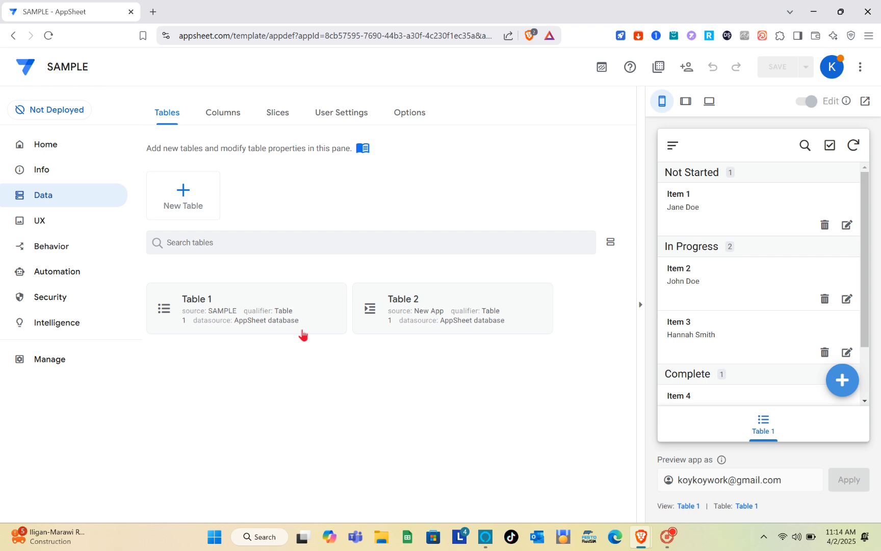
Step: Examine the column structure of Table 1 and the settings of its Assignee column
click(227, 118)
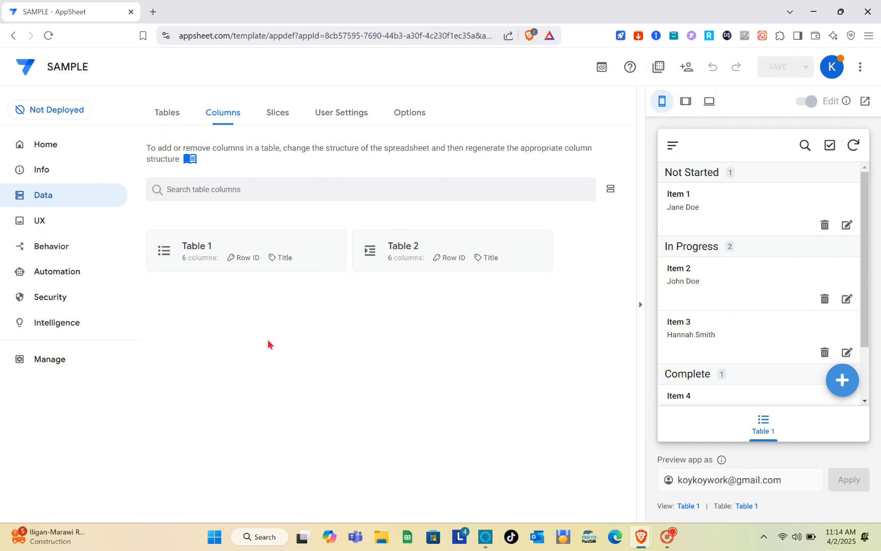
click(253, 257)
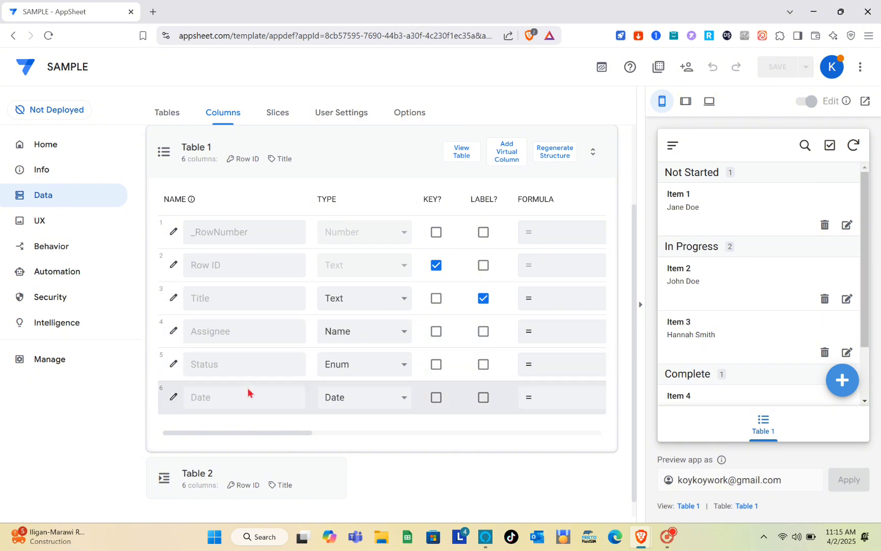
scroll(248, 392, down, 1)
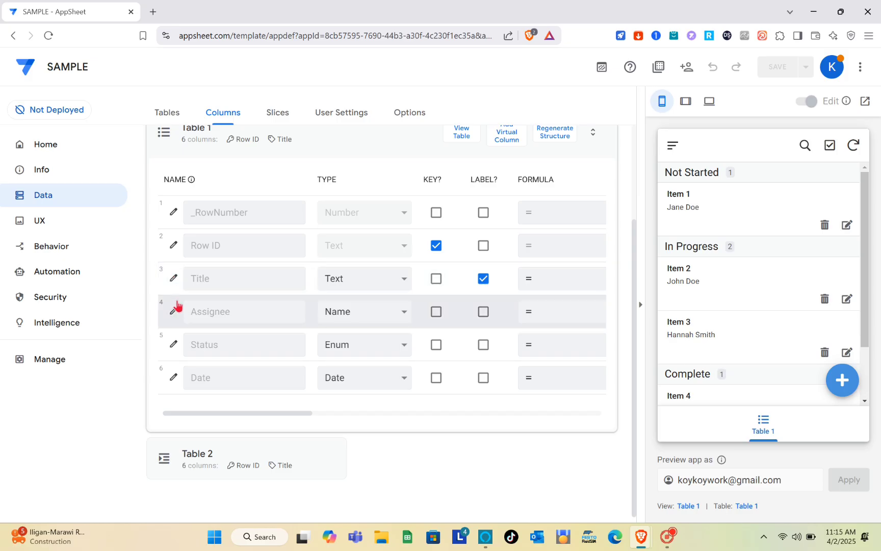
click(174, 312)
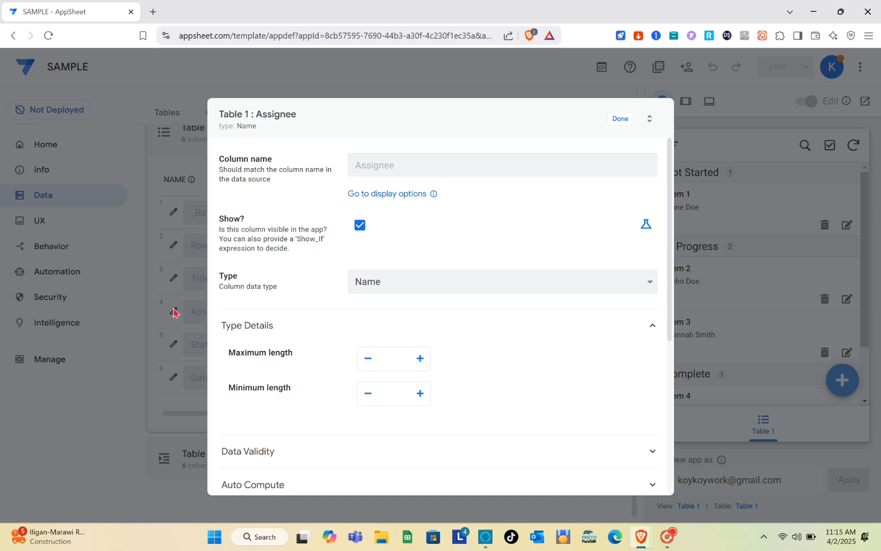
click(622, 120)
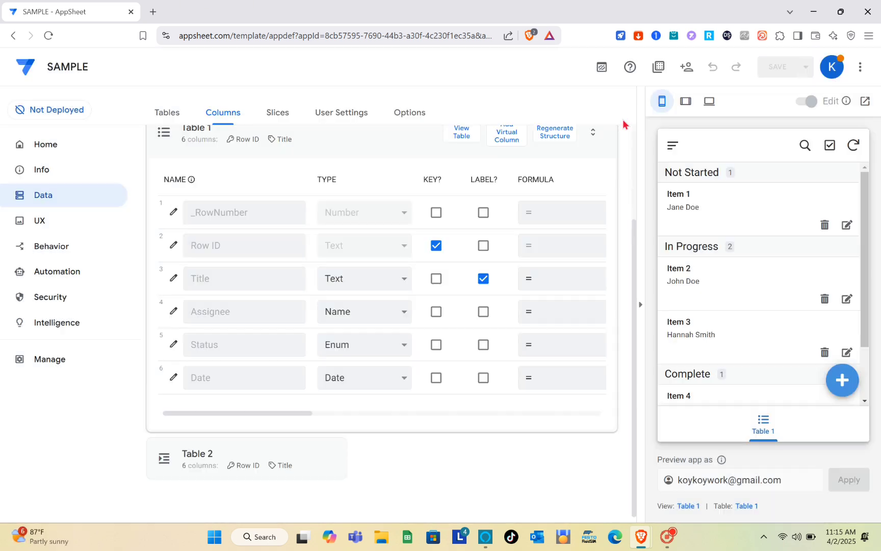
Step: Change the Title column of Table 1 to type Ref with Table 1 as its source table
click(174, 279)
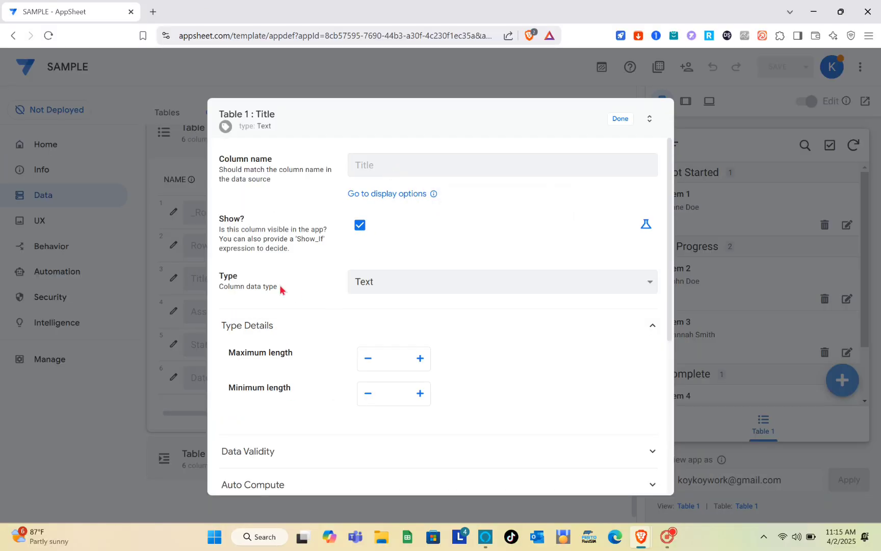
click(391, 286)
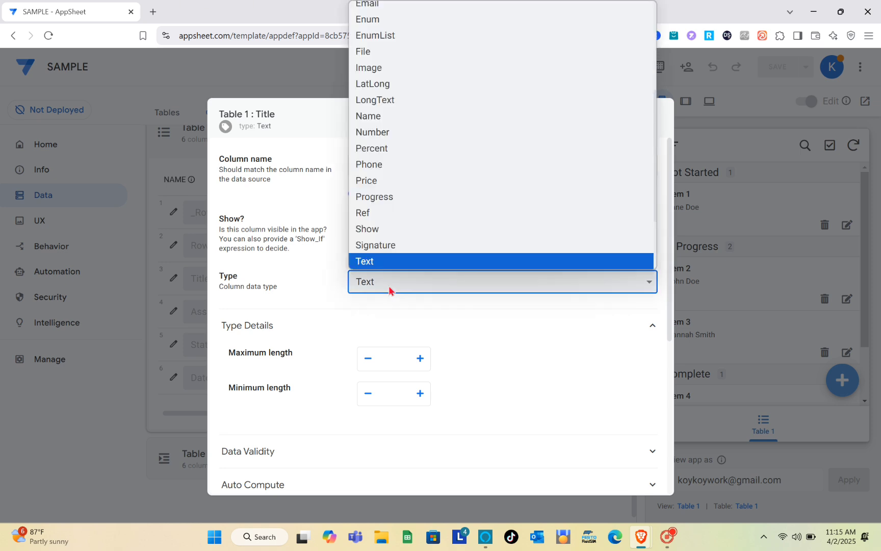
click(377, 214)
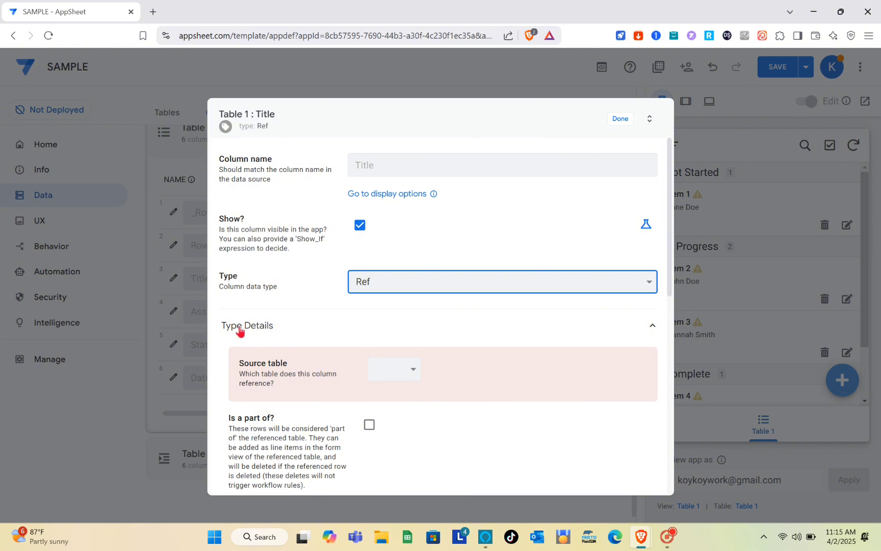
click(410, 368)
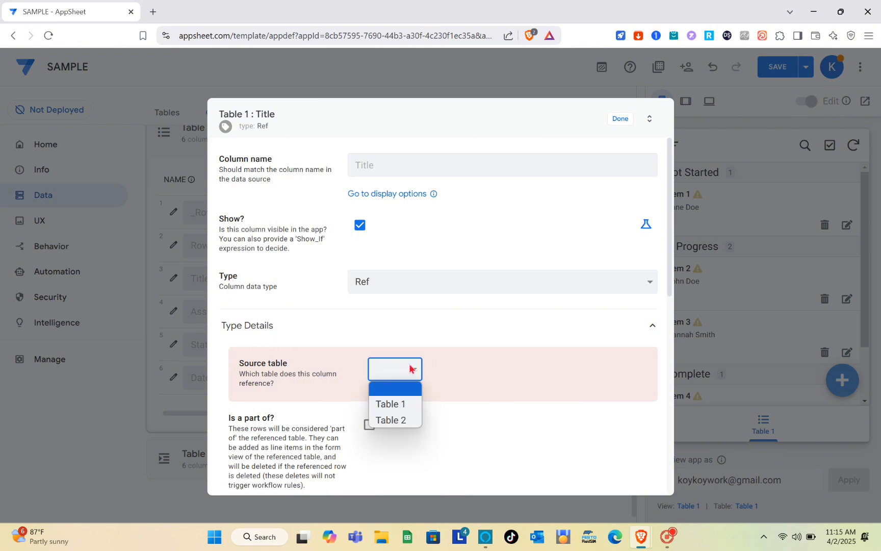
click(389, 408)
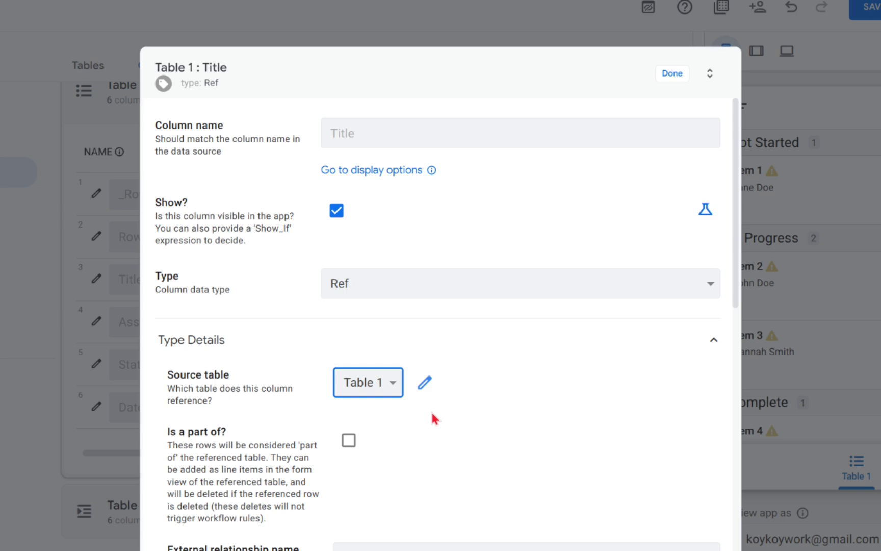
Step: Review the remaining settings of the Title column, accept the column changes and save the app
scroll(434, 381, down, 3)
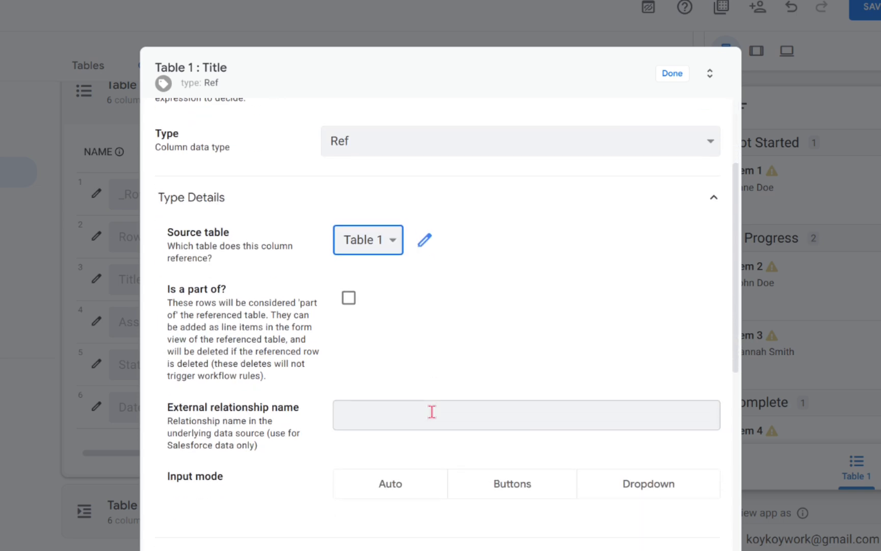
scroll(432, 412, down, 4)
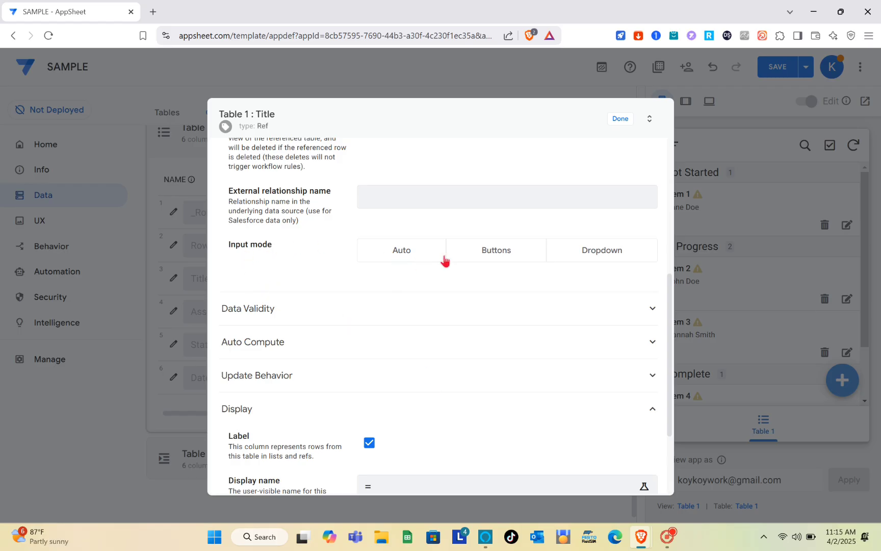
scroll(467, 270, down, 1)
scroll(467, 270, down, 2)
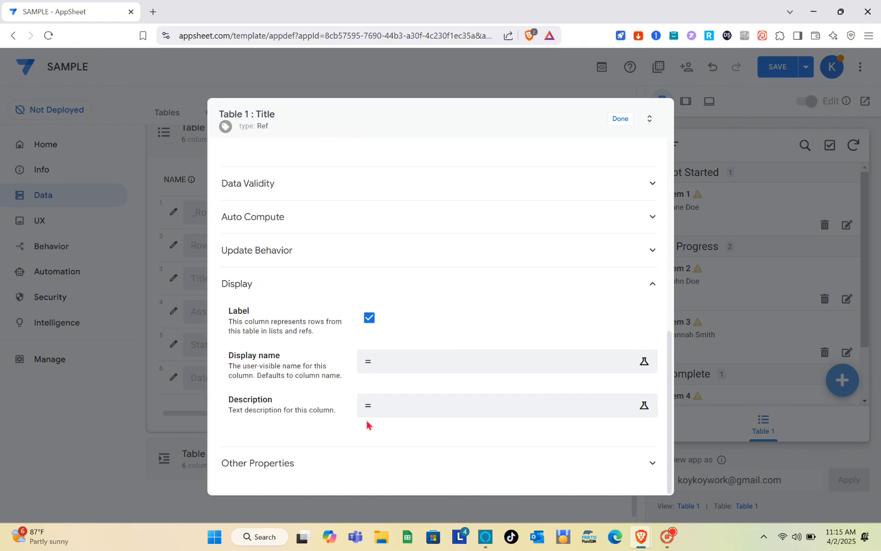
click(620, 118)
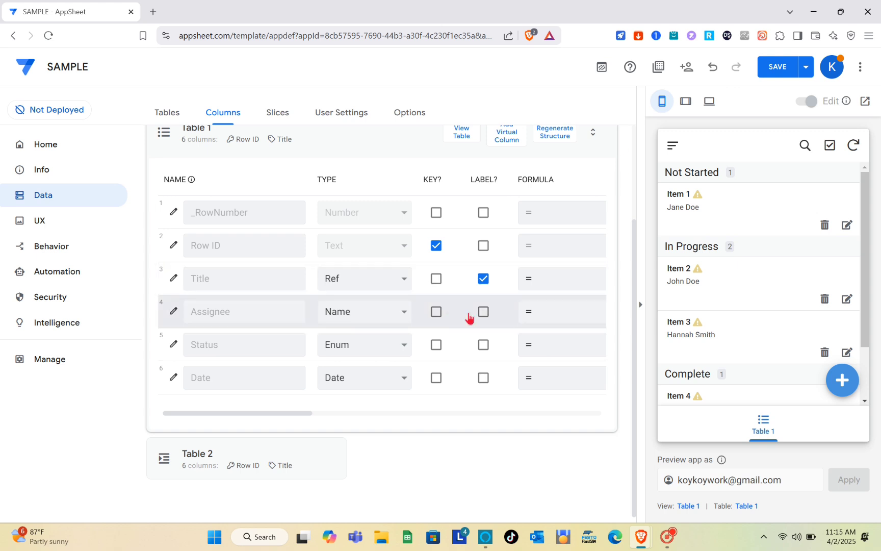
click(782, 70)
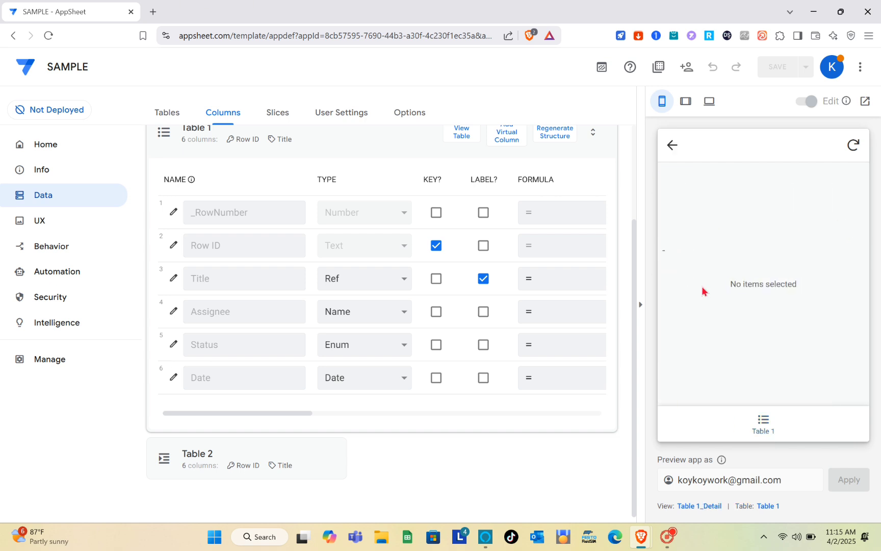
Step: Check the Title reference links of Item 2 and Item 3 in the phone preview, returning to the list after each
click(672, 146)
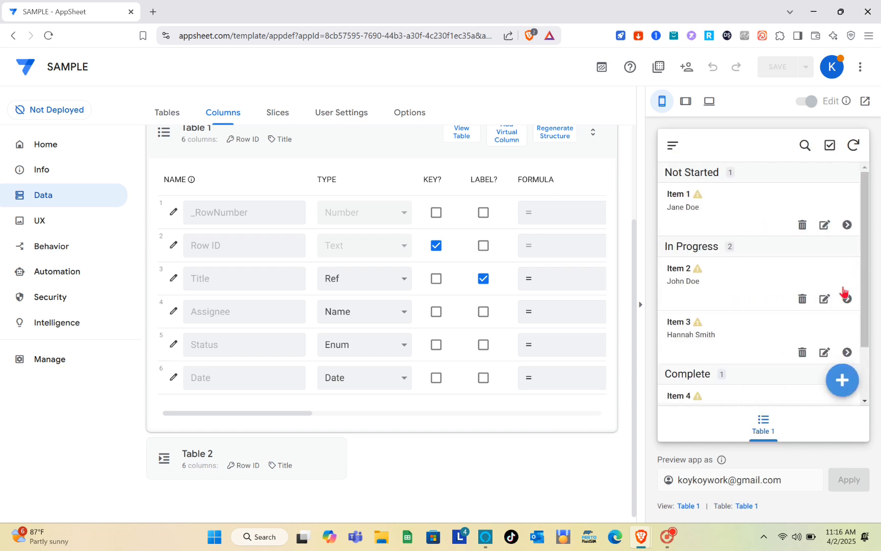
click(847, 300)
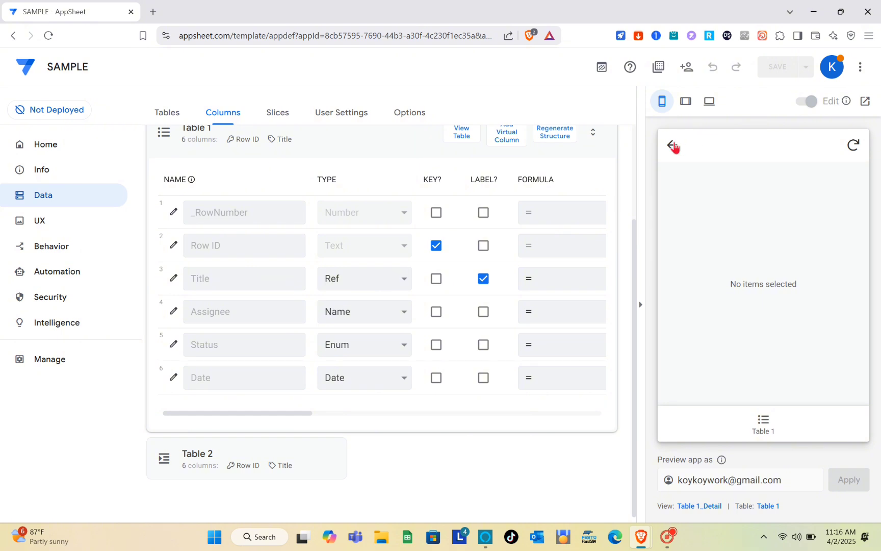
click(673, 147)
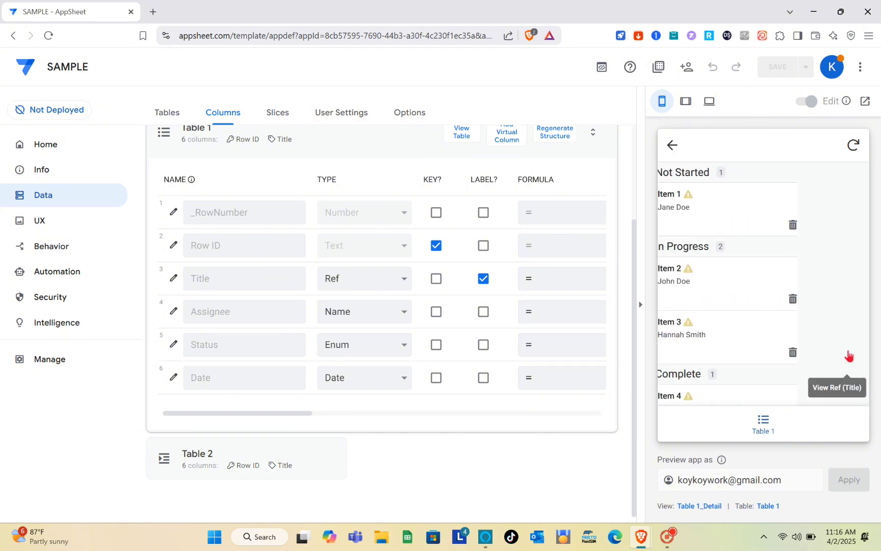
click(849, 356)
click(671, 144)
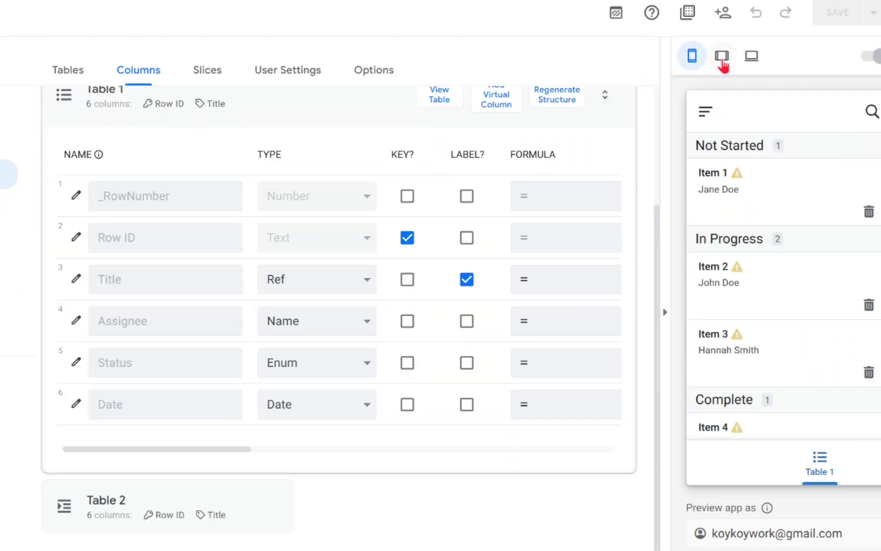
Step: Preview the app in tablet and desktop layouts, check the Title references of Item 1 and Item 2 on desktop, and return to the editor
click(722, 60)
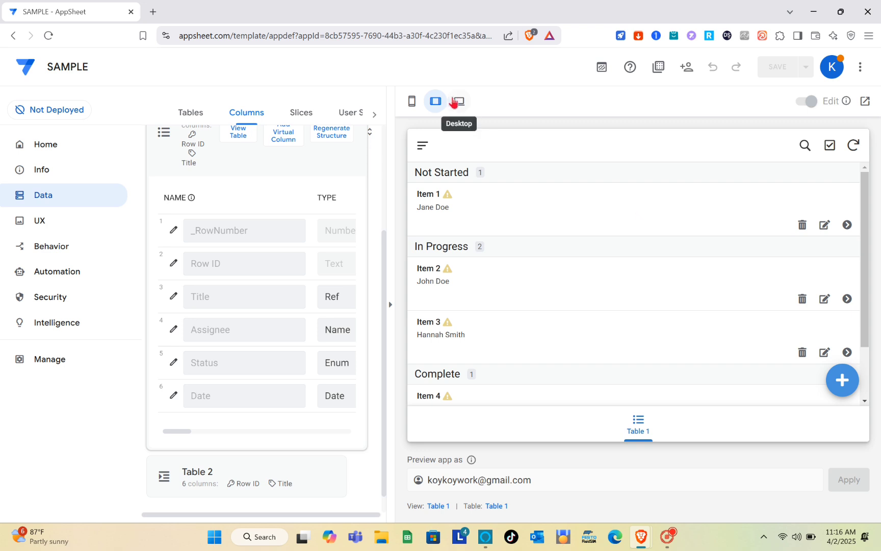
click(458, 102)
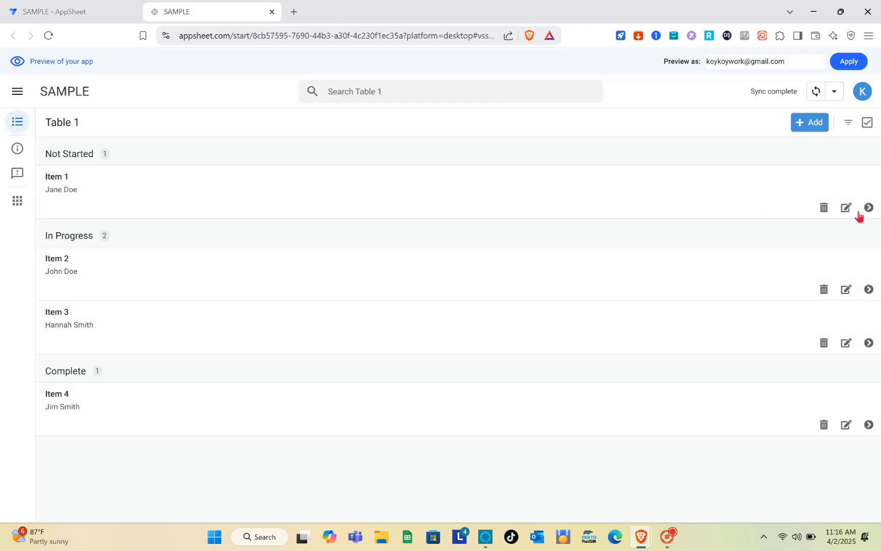
click(869, 208)
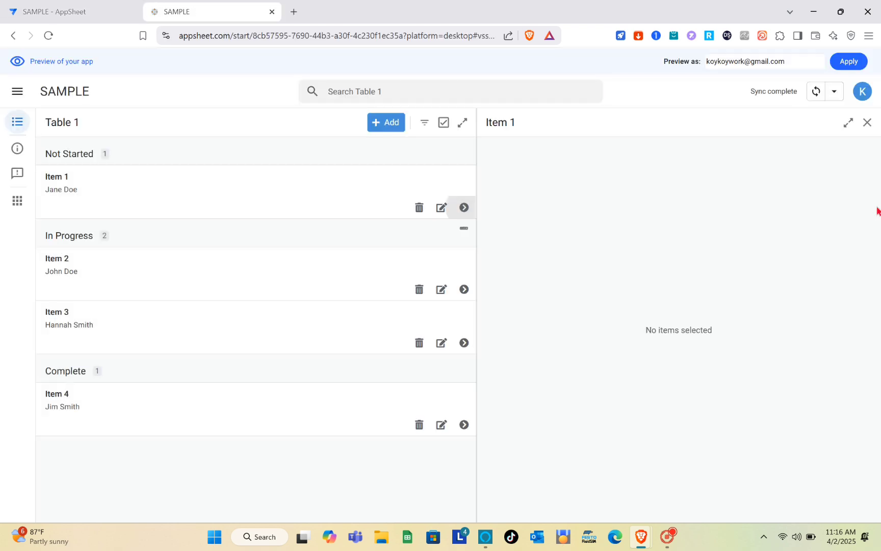
click(465, 296)
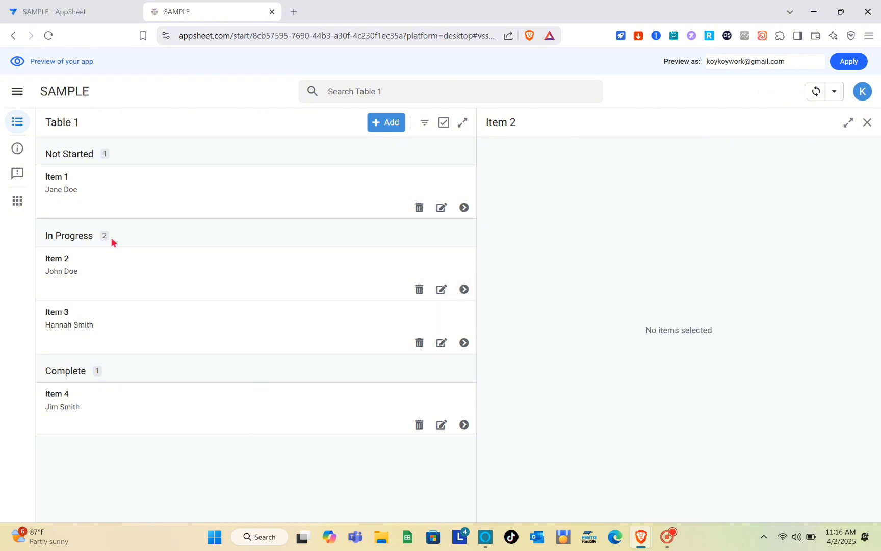
click(89, 15)
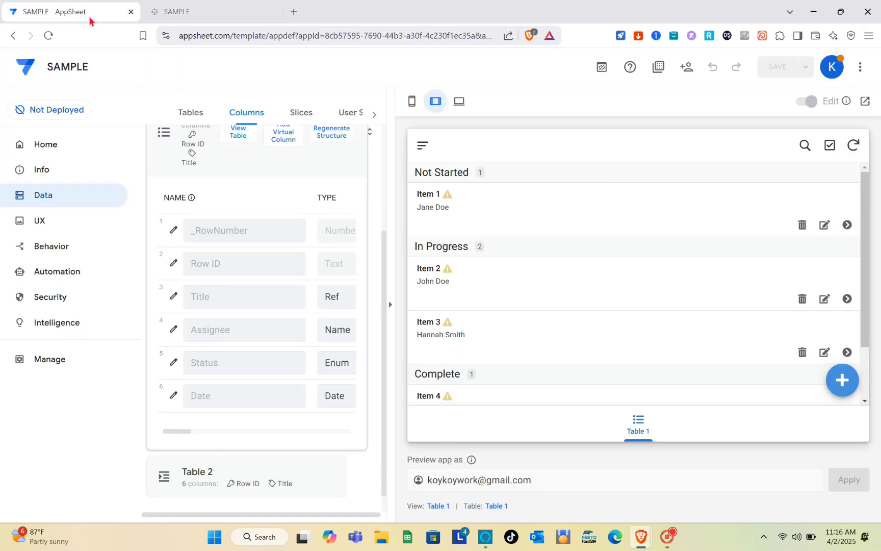